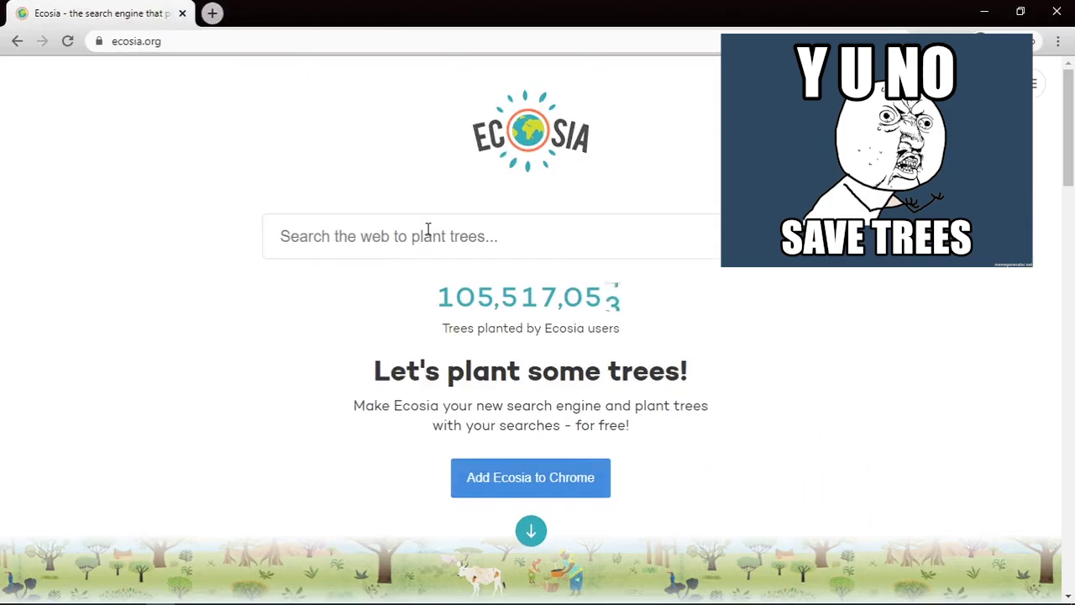
Step: Search Ecosia for 'blustcks' and open the official bluestacks.com result
{"action": "type", "text": "blu"}
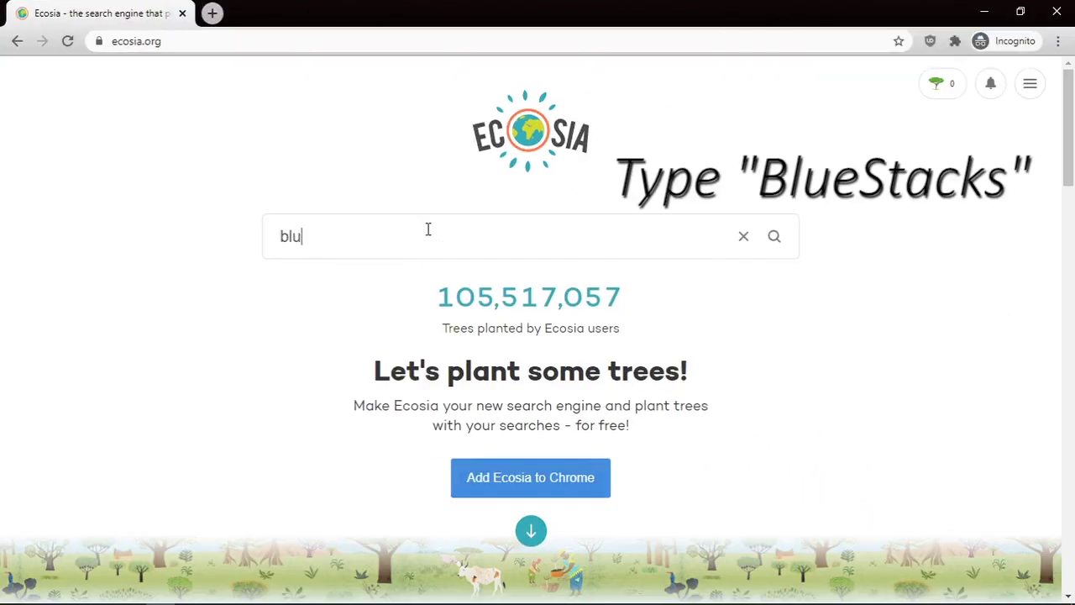
{"action": "type", "text": "stcks"}
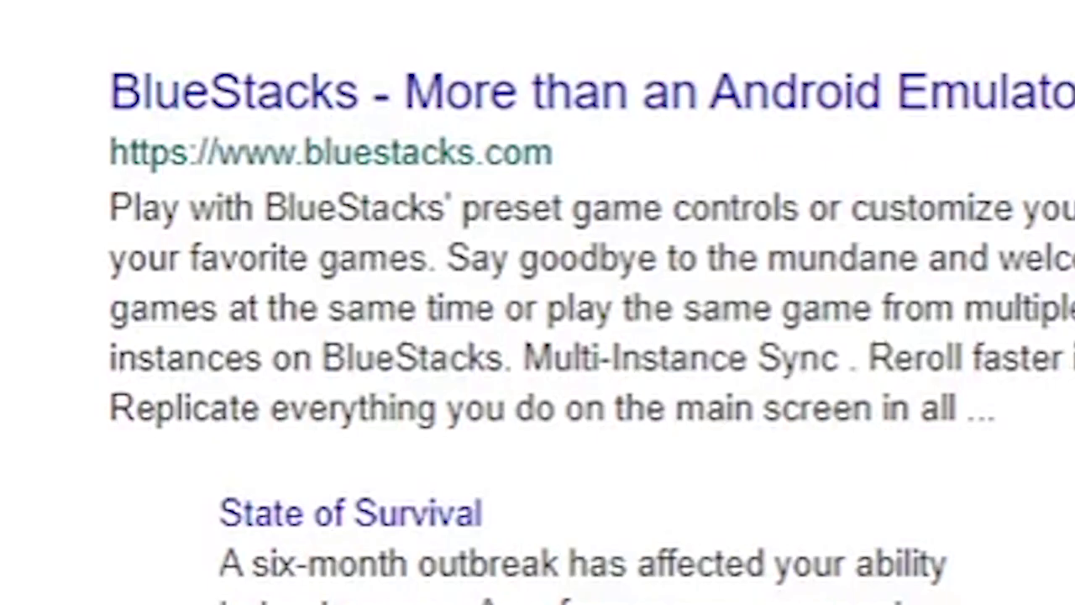
{"action": "left_click", "coordinate": [653, 118]}
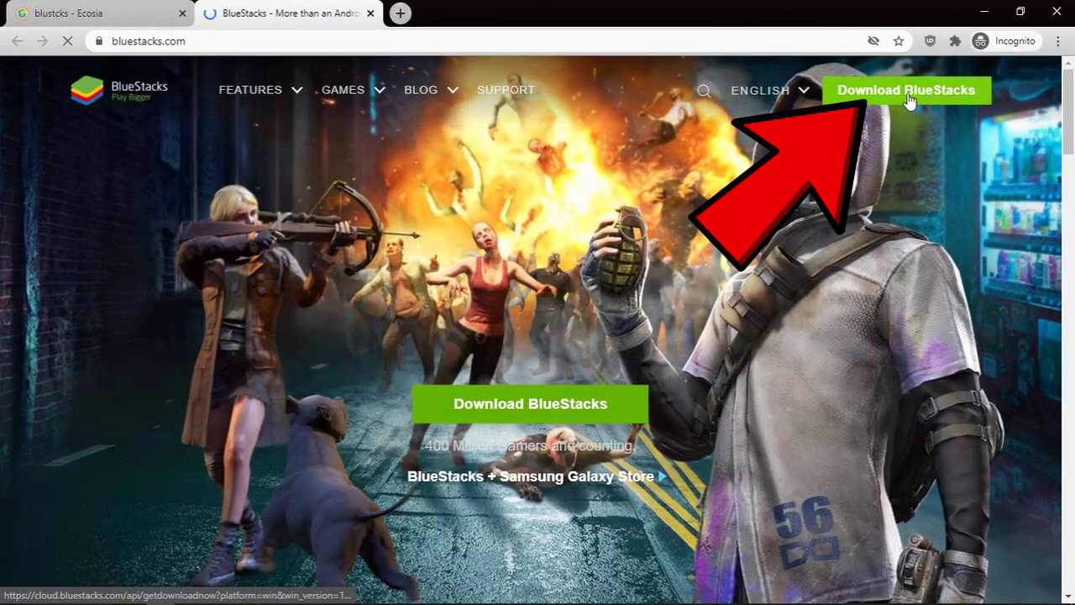
Step: Download the BlueStacks installer .exe and save it to the Downloads folder
{"action": "left_click", "coordinate": [909, 99]}
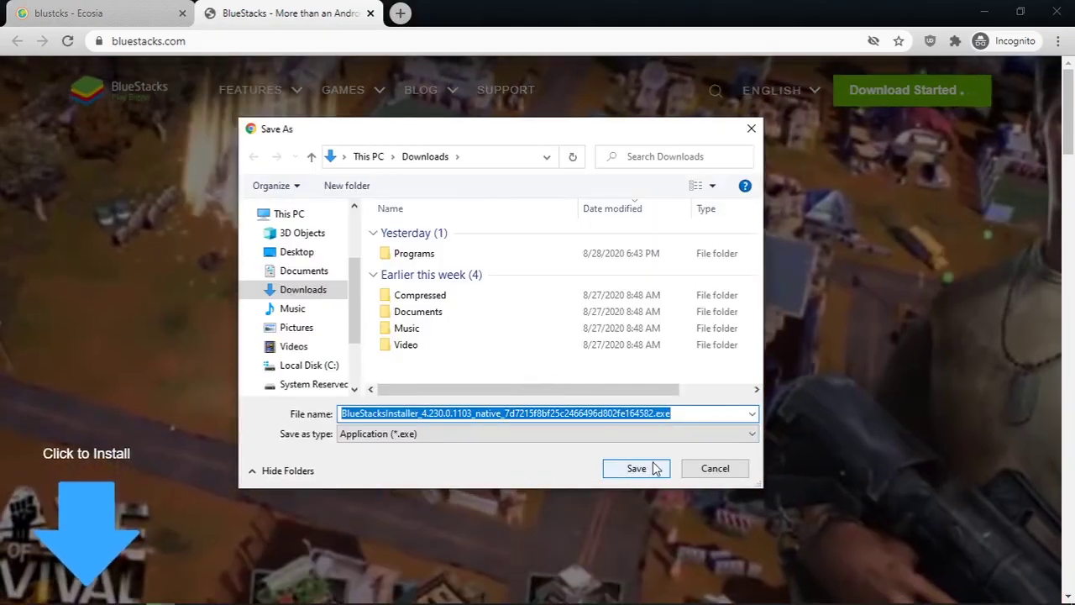
{"action": "left_click", "coordinate": [652, 466]}
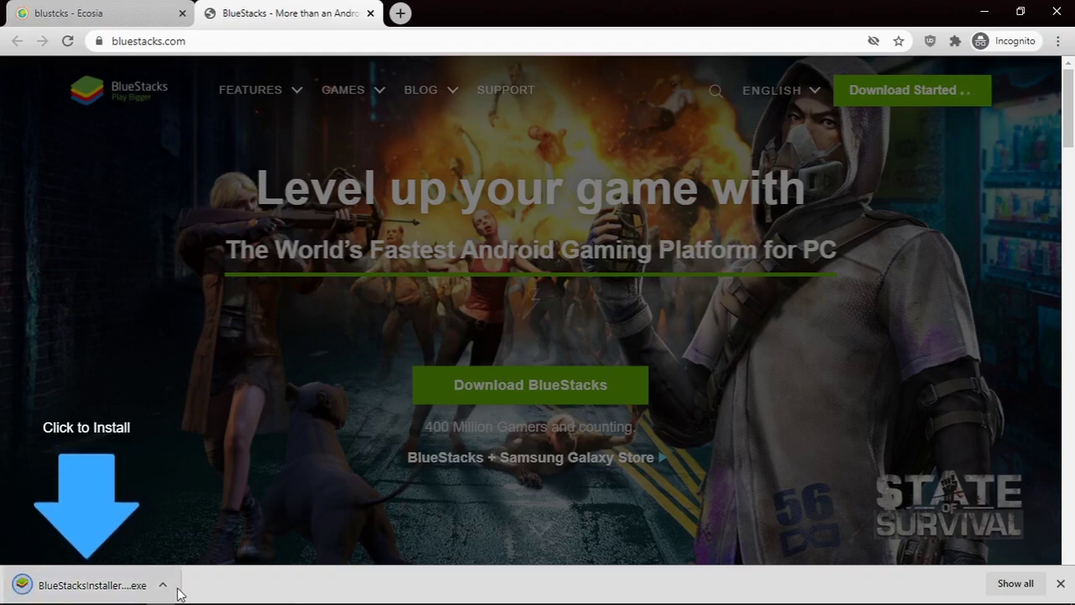
Step: Launch the downloaded BlueStacks installer and show its data path options
{"action": "left_click", "coordinate": [163, 584]}
{"action": "left_click", "coordinate": [215, 487]}
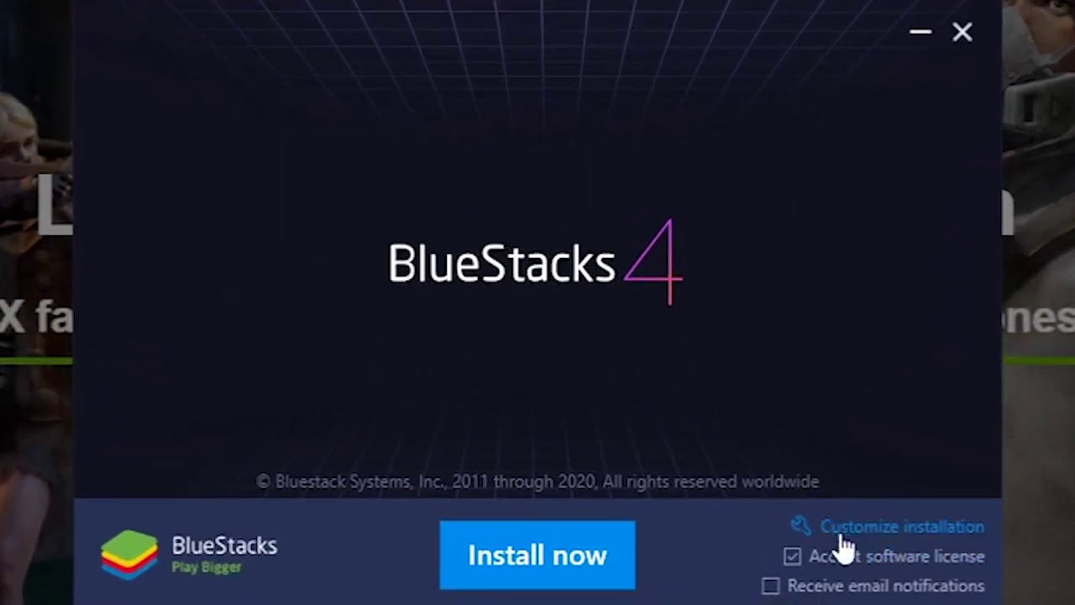
{"action": "left_click", "coordinate": [843, 540]}
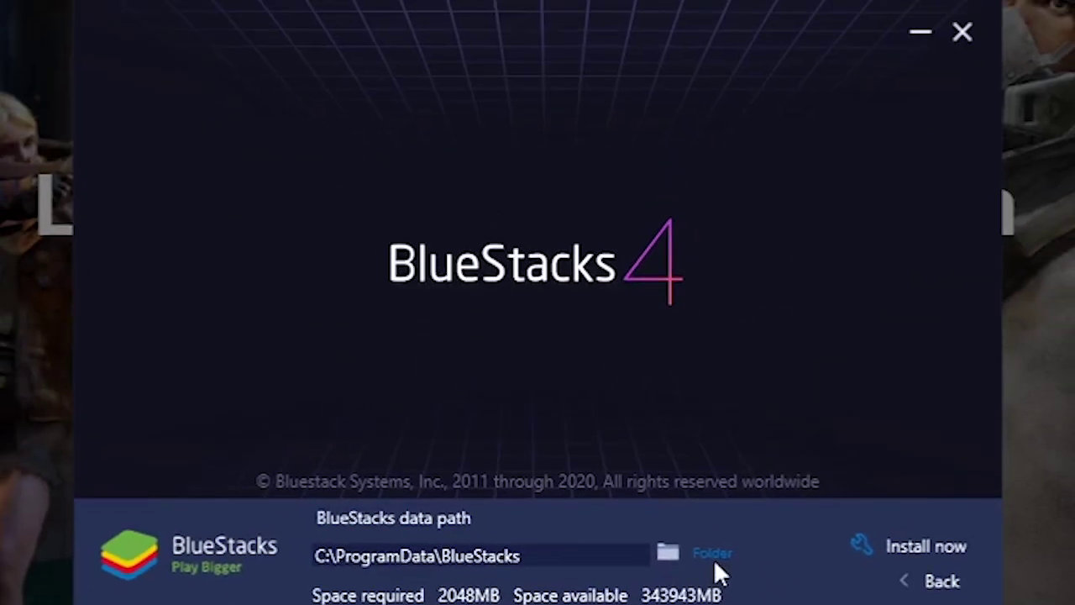
Step: Try Program Files as the data folder; after the rejection, keep C:\ProgramData\BlueStacks
{"action": "left_click", "coordinate": [713, 556]}
{"action": "left_click", "coordinate": [345, 267]}
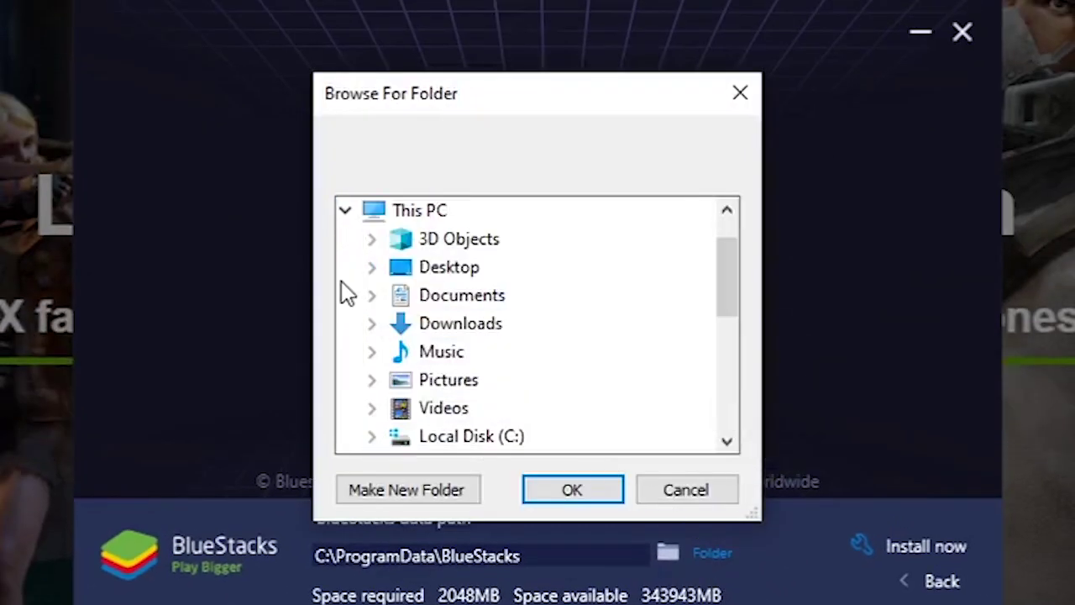
{"action": "scroll", "coordinate": [420, 378], "scroll_direction": "down", "scroll_amount": 1}
{"action": "left_click", "coordinate": [383, 351]}
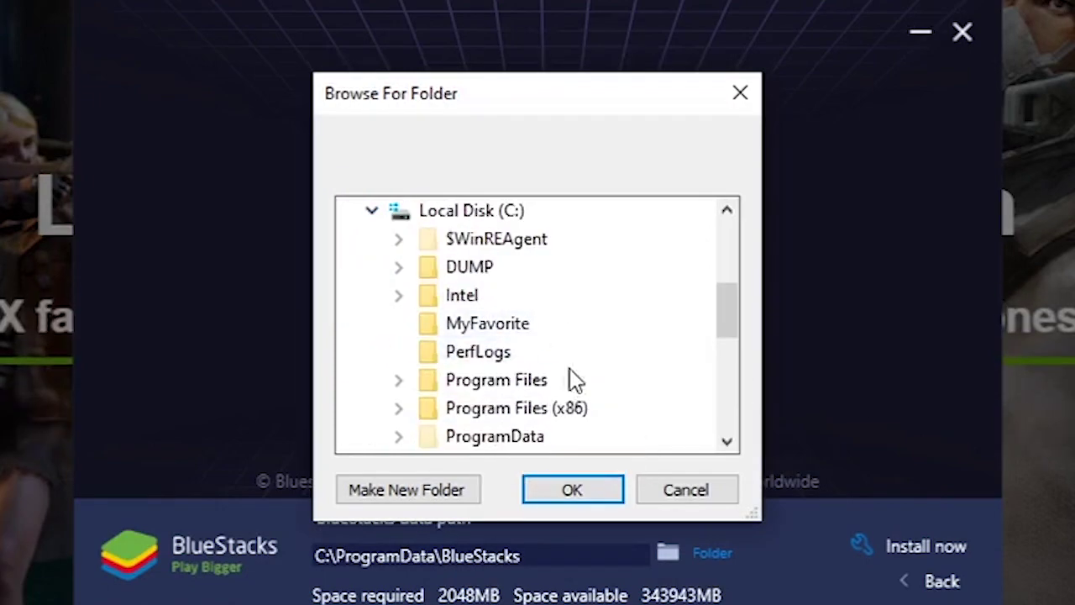
{"action": "double_click", "coordinate": [521, 377]}
{"action": "left_click", "coordinate": [588, 492]}
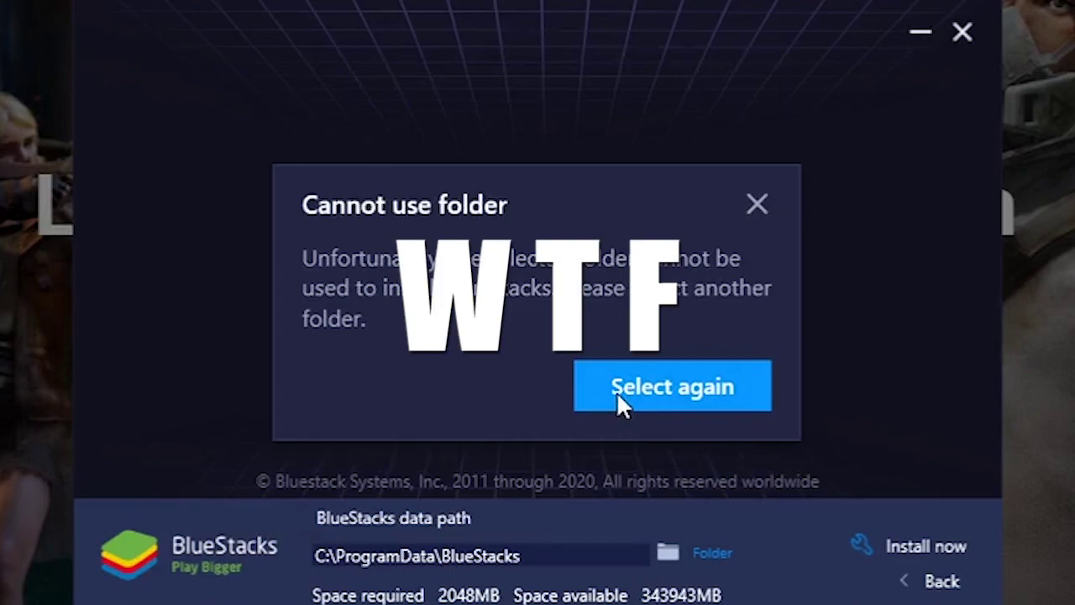
{"action": "left_click", "coordinate": [620, 405]}
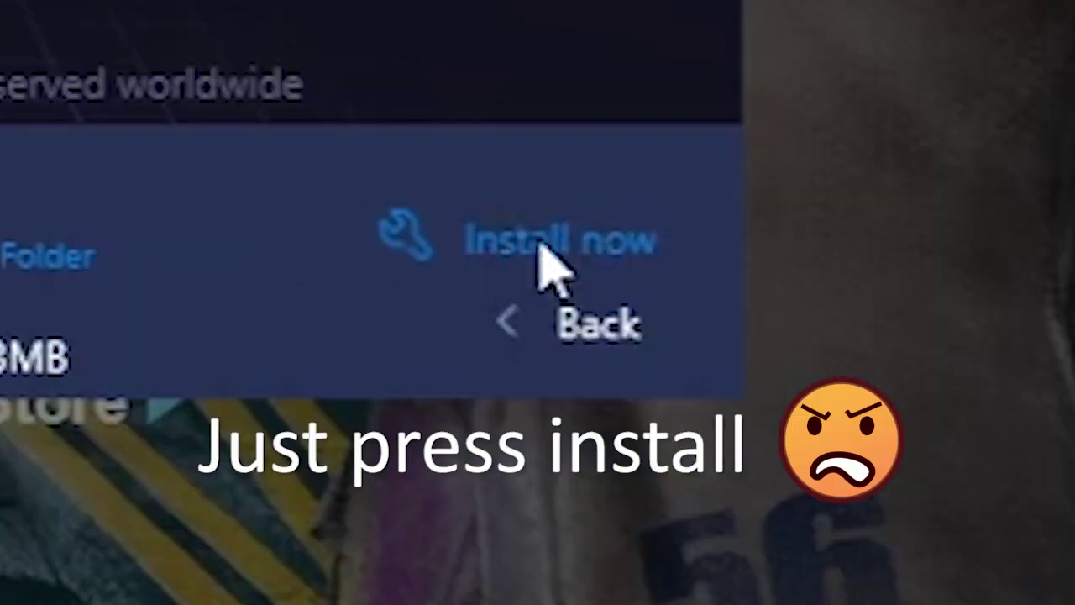
Step: Install BlueStacks 4 and let it launch to the Home screen
{"action": "left_click", "coordinate": [539, 245]}
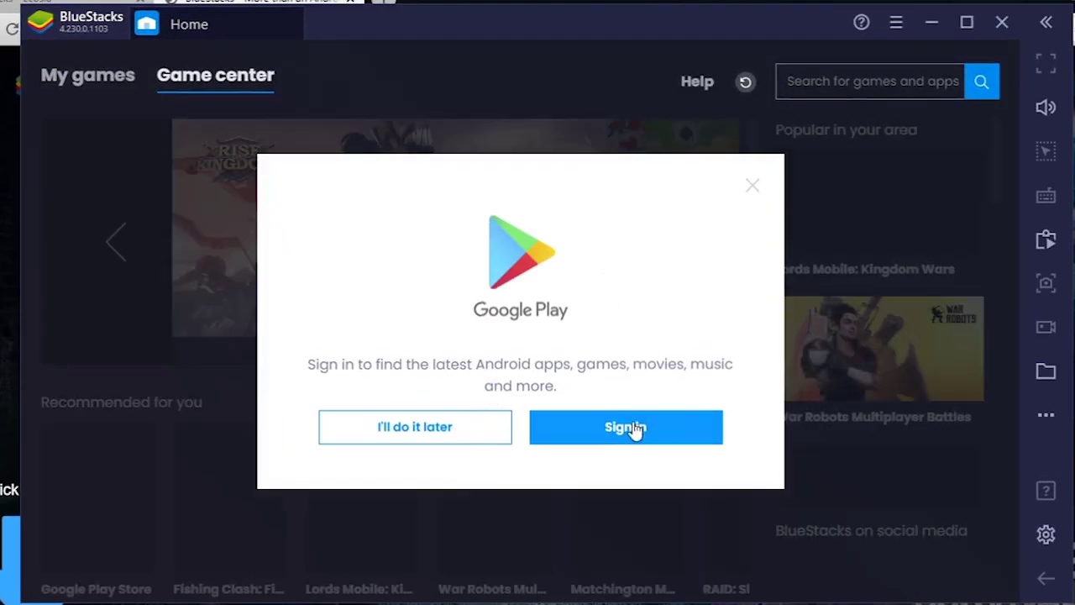
Step: Attempt the Google Play sign-in, dismiss the notification shade, and close the stuck Google Play tab
{"action": "left_click", "coordinate": [632, 427]}
{"action": "left_click", "coordinate": [548, 460]}
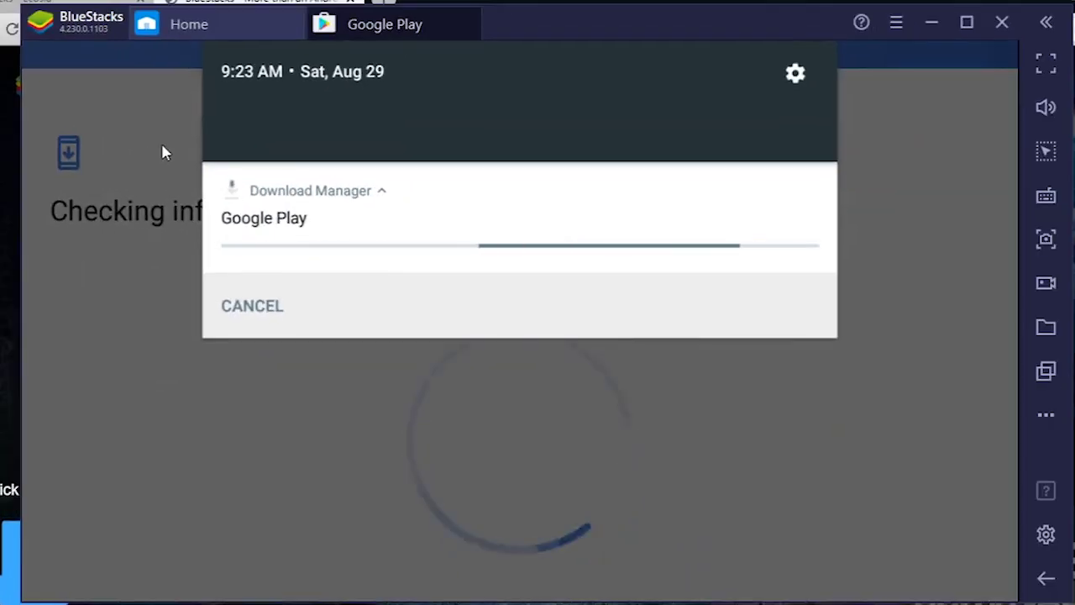
{"action": "left_click", "coordinate": [162, 151]}
{"action": "left_click", "coordinate": [475, 15]}
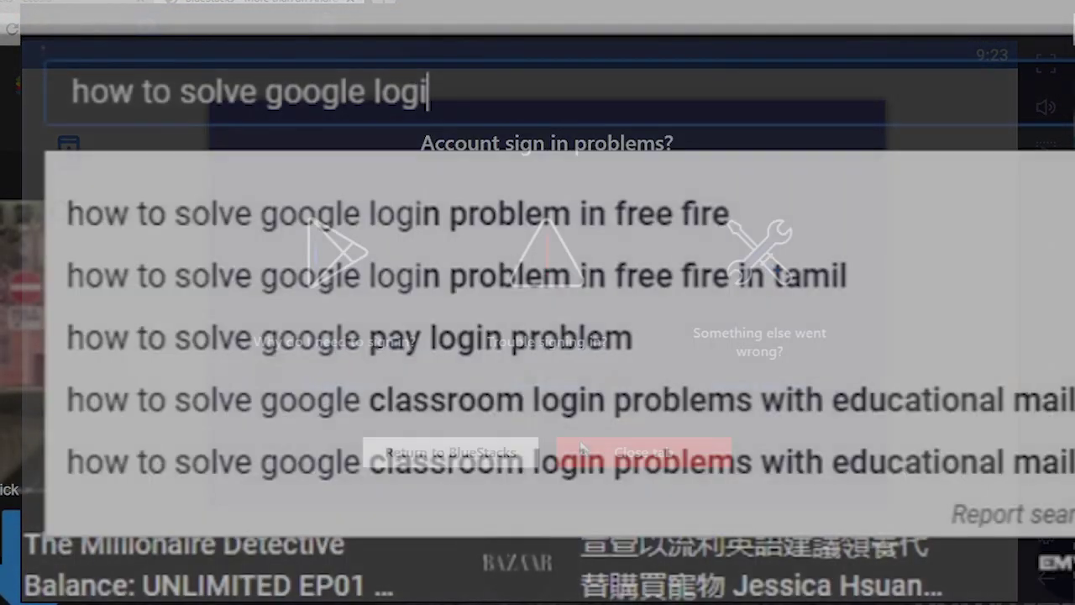
Step: Search YouTube for 'how to solve google login problem bluestacks' and open the first video
{"action": "type", "text": "n problem bluestacks"}
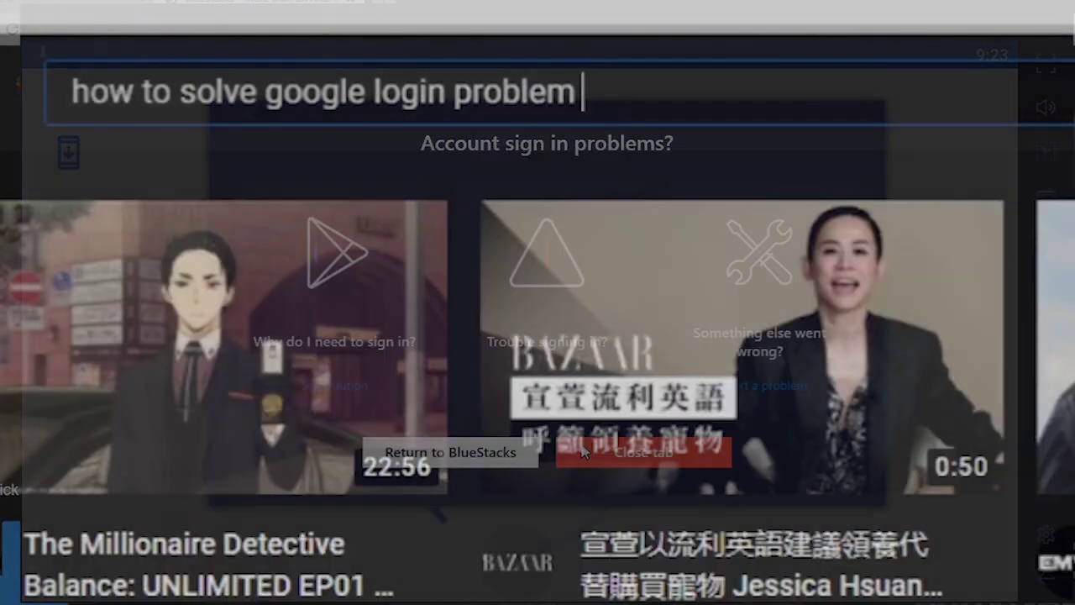
{"action": "key", "text": "Return"}
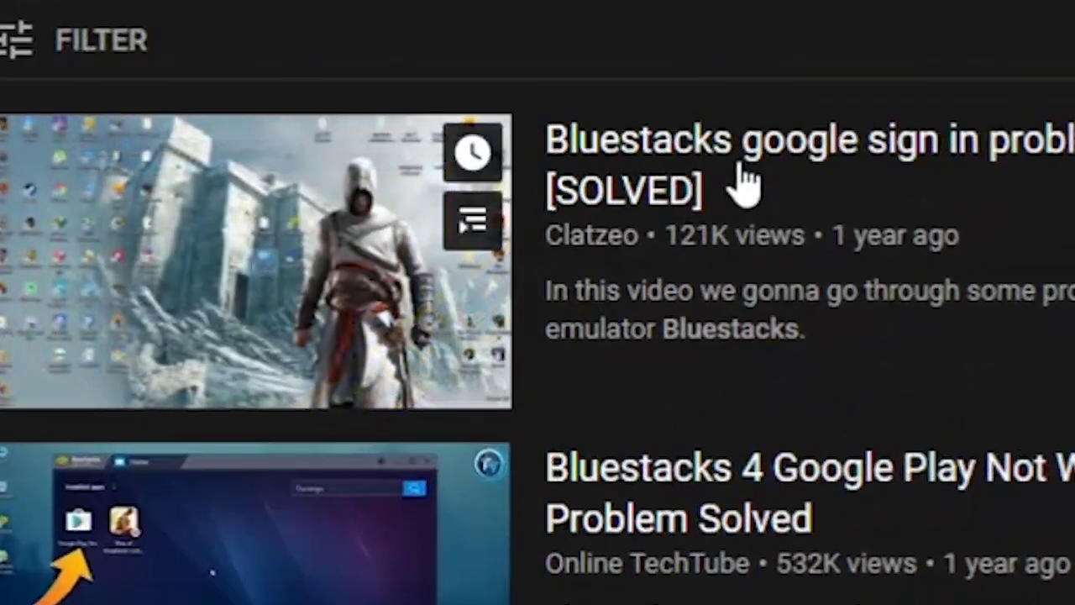
{"action": "left_click", "coordinate": [745, 186]}
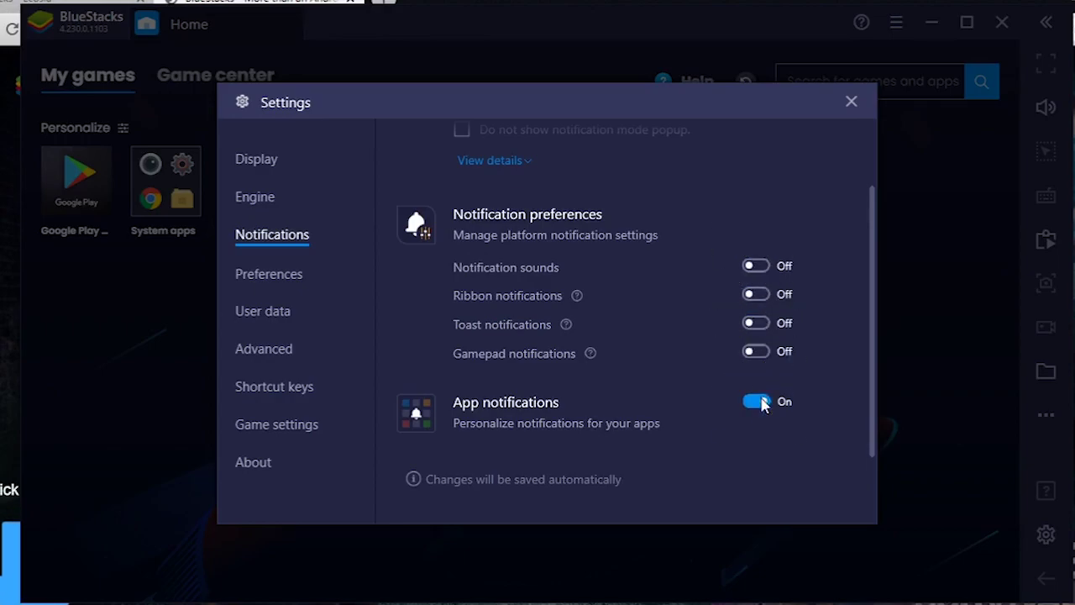
Step: Turn off app notifications and review the Preferences settings
{"action": "left_click", "coordinate": [762, 403]}
{"action": "scroll", "coordinate": [686, 285], "scroll_direction": "up", "scroll_amount": 2}
{"action": "scroll", "coordinate": [686, 285], "scroll_direction": "down", "scroll_amount": 1}
{"action": "left_click", "coordinate": [269, 272]}
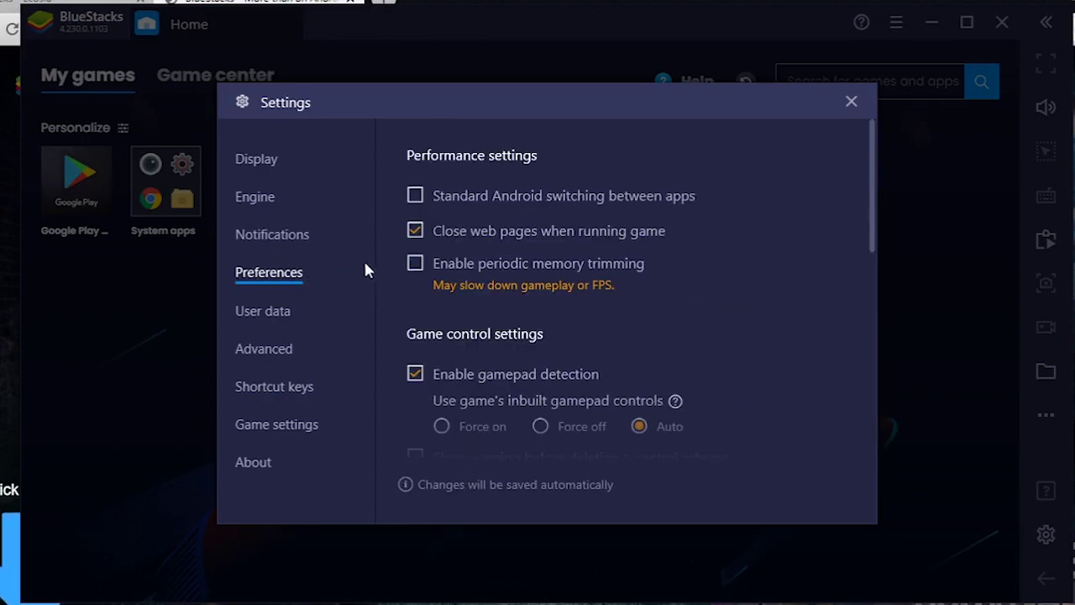
{"action": "scroll", "coordinate": [672, 252], "scroll_direction": "down", "scroll_amount": 1}
{"action": "scroll", "coordinate": [761, 296], "scroll_direction": "down", "scroll_amount": 2}
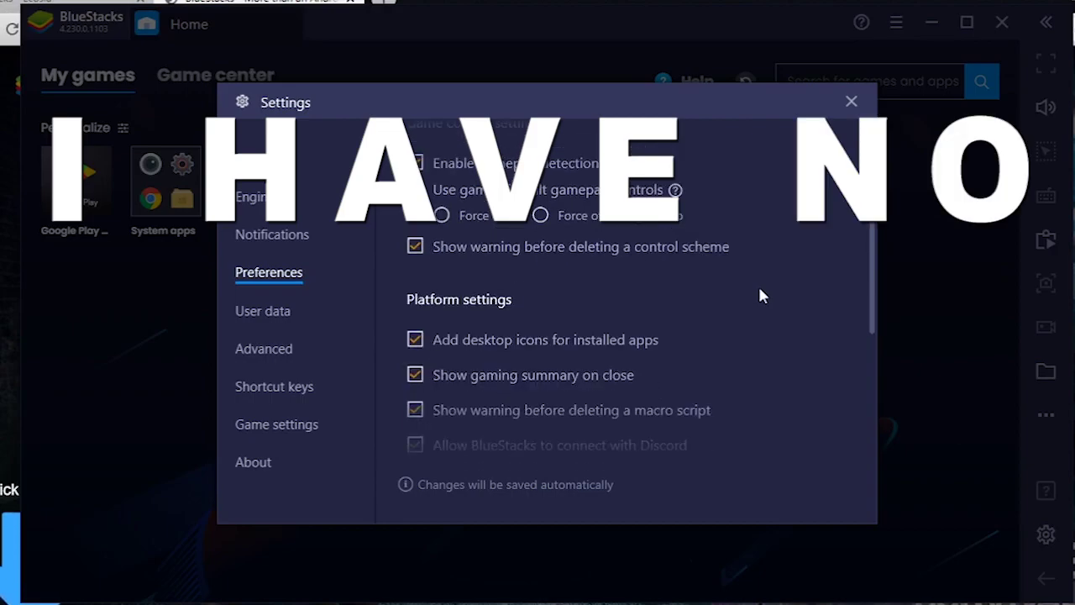
{"action": "scroll", "coordinate": [758, 295], "scroll_direction": "down", "scroll_amount": 3}
Step: Review User data and Advanced settings, keeping OnePlus 5 as the device profile
{"action": "left_click", "coordinate": [277, 317]}
{"action": "left_click", "coordinate": [292, 355]}
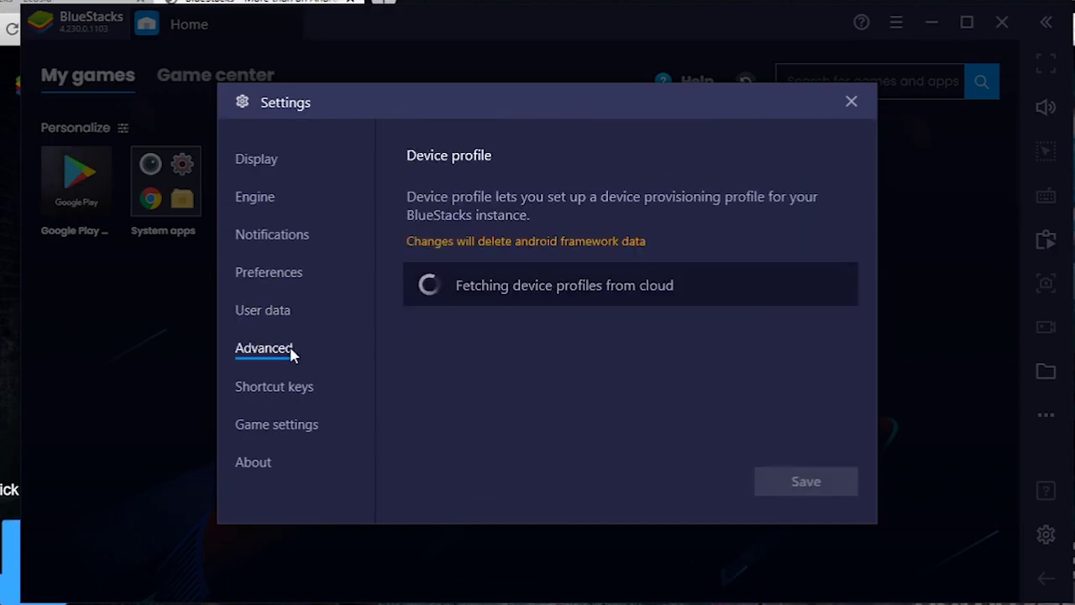
{"action": "left_click", "coordinate": [523, 302]}
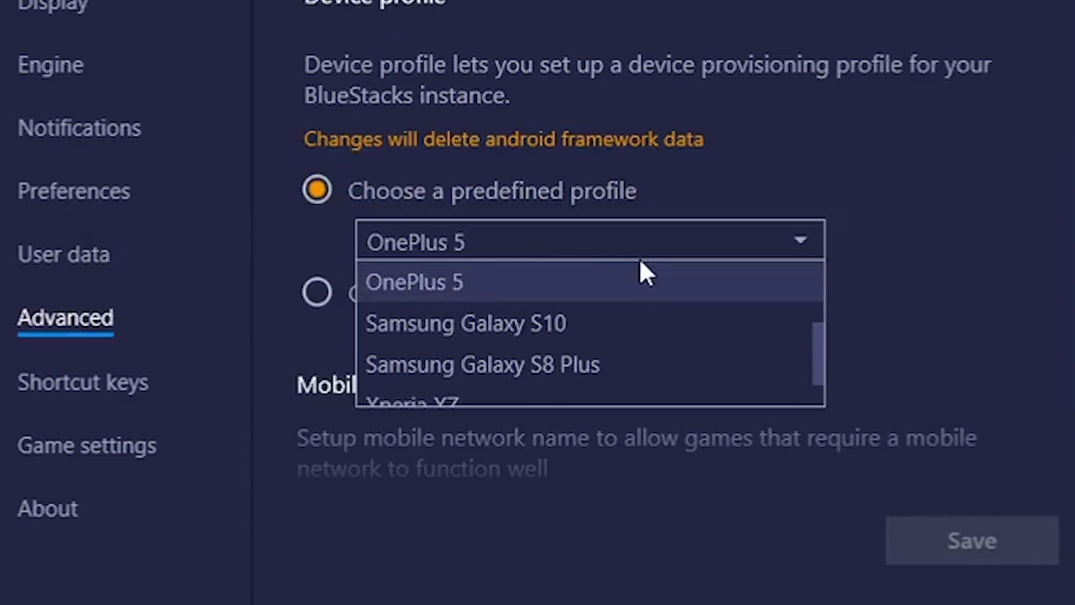
{"action": "scroll", "coordinate": [647, 286], "scroll_direction": "down", "scroll_amount": 1}
{"action": "left_click", "coordinate": [1022, 139]}
{"action": "scroll", "coordinate": [951, 185], "scroll_direction": "down", "scroll_amount": 1}
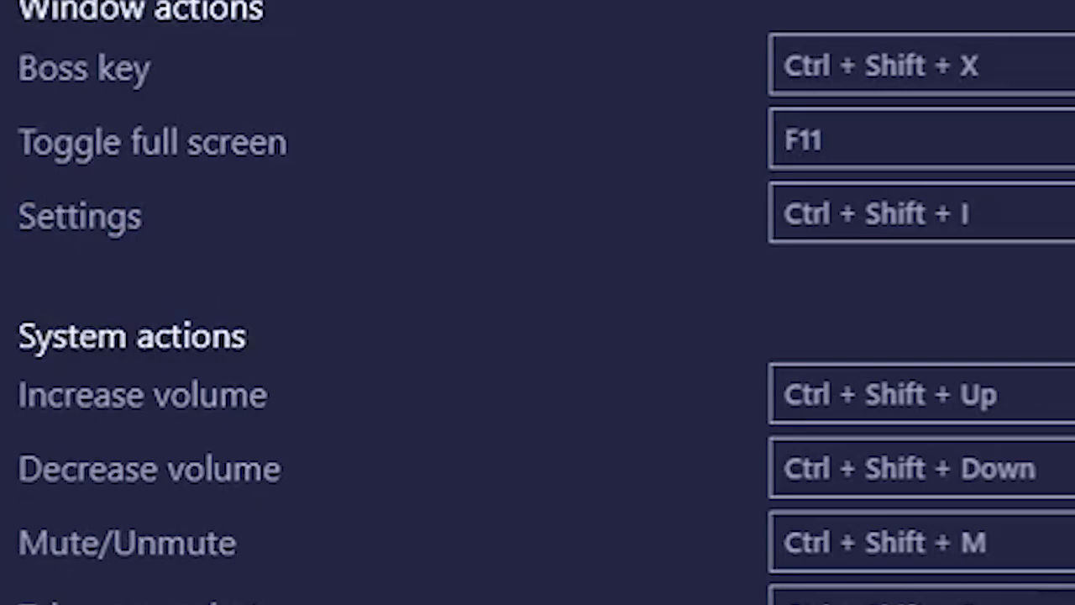
{"action": "scroll", "coordinate": [561, 275], "scroll_direction": "down", "scroll_amount": 1}
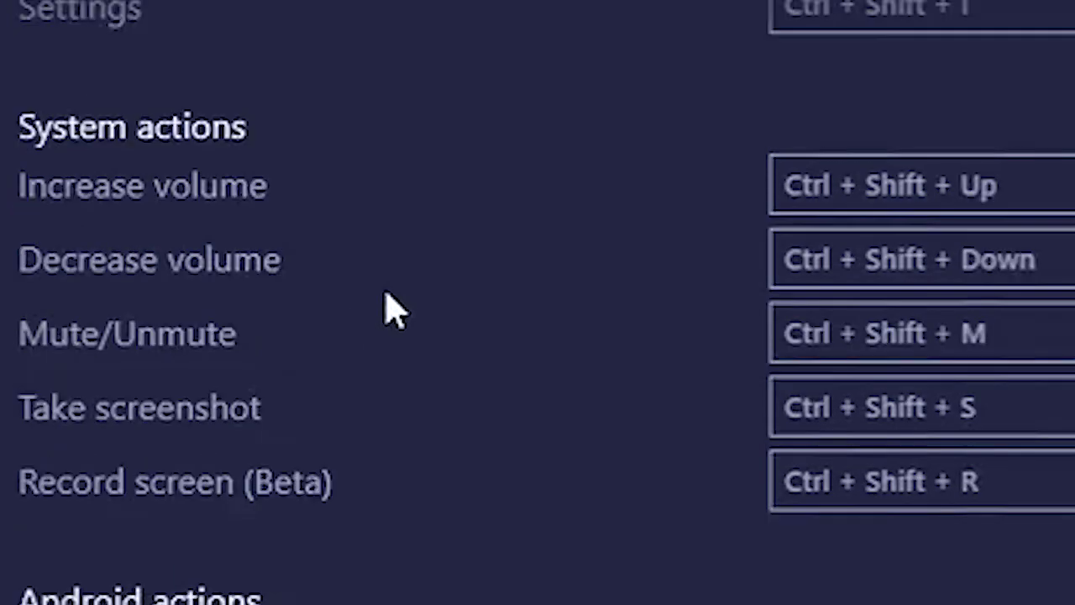
Step: Close BlueStacks Settings and open the main menu from the title bar
{"action": "left_click", "coordinate": [856, 112]}
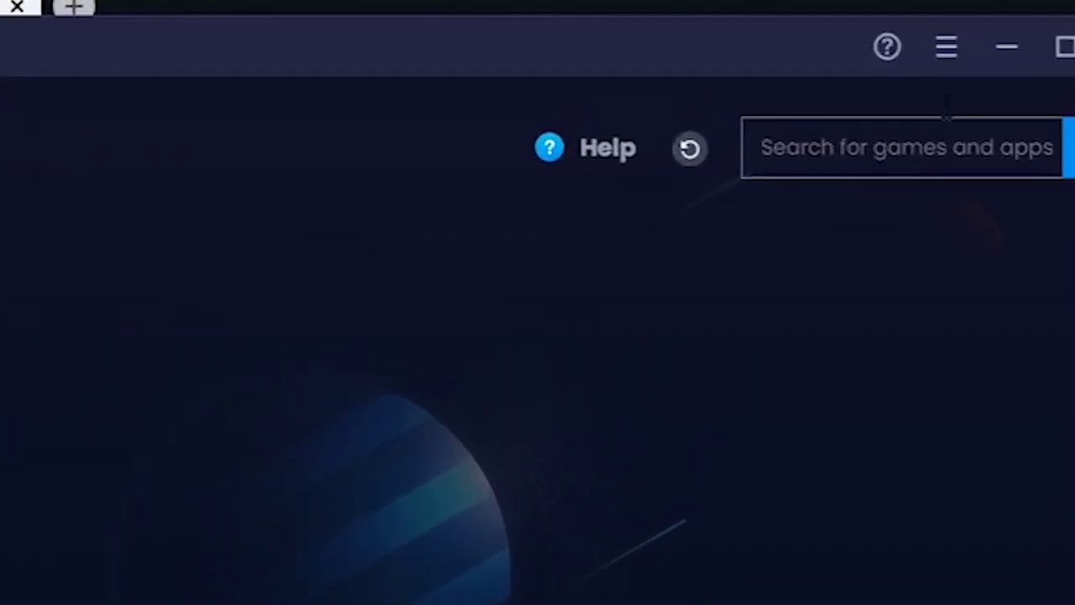
{"action": "left_click", "coordinate": [949, 46]}
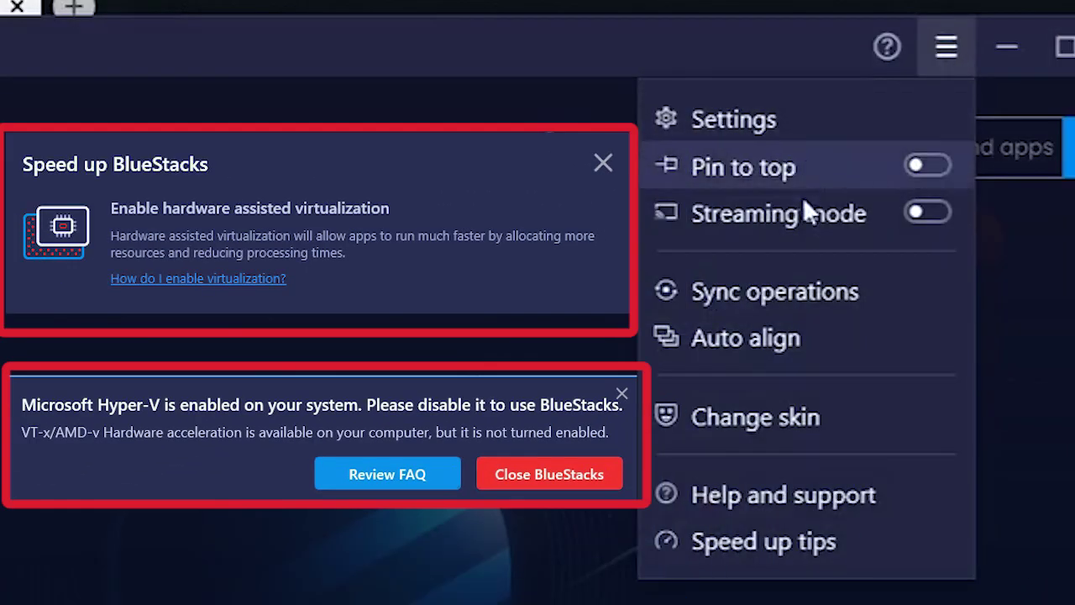